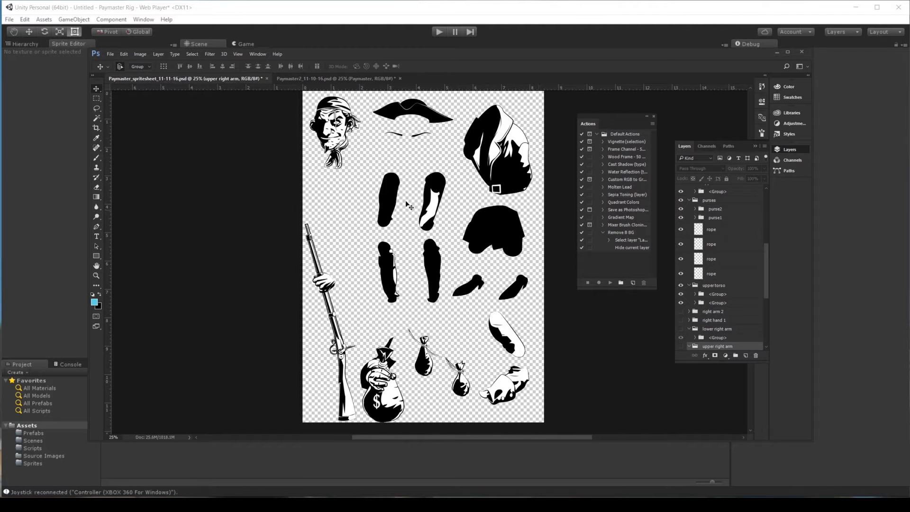
# Step: Save the layered sprite sheet to the project's Sprites folder as Paymaster_spritesheet_11Nov16.psd
pyautogui.scroll(1, 717, 226)
pyautogui.scroll(8, 716, 226)
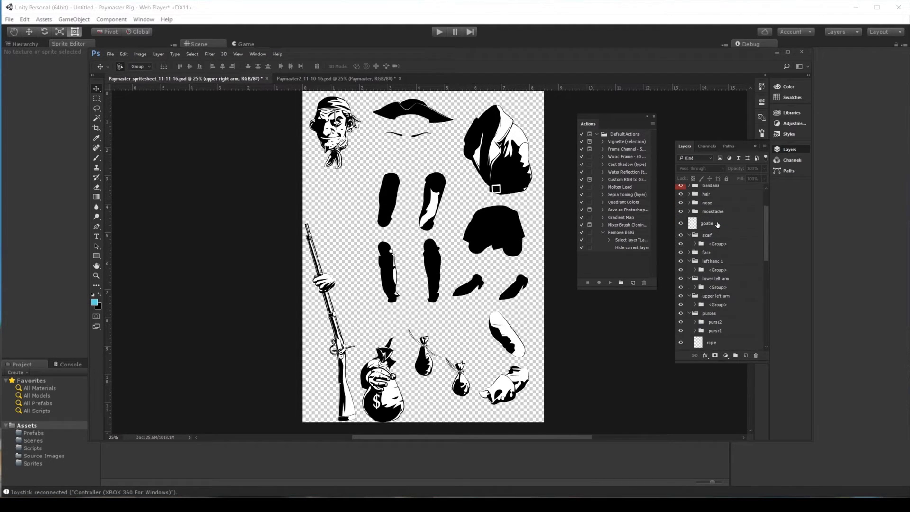
pyautogui.click(707, 281)
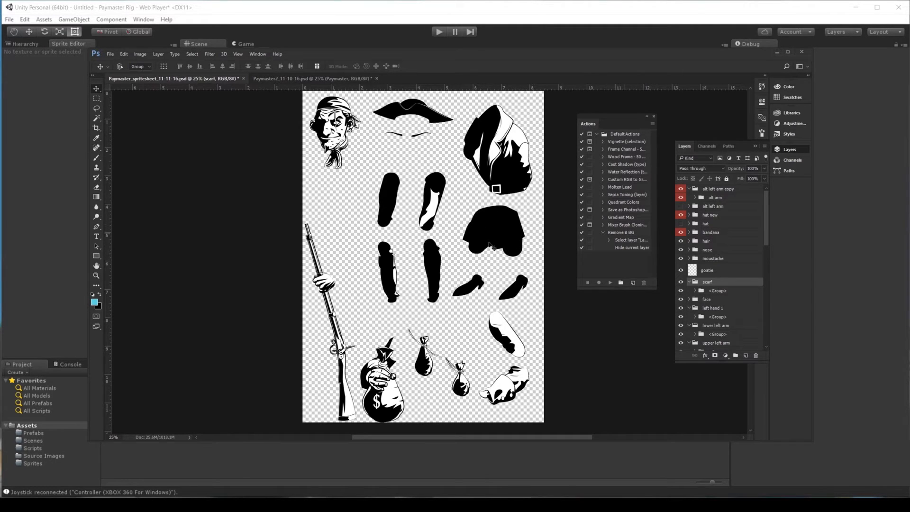
pyautogui.hotkey('ctrl', 'shift', 's')
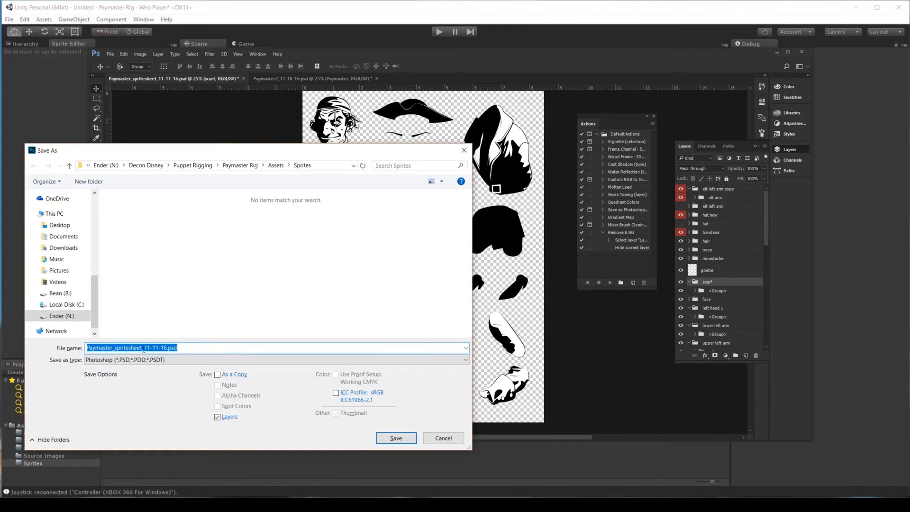
pyautogui.moveTo(161, 347); pyautogui.dragTo(151, 348)
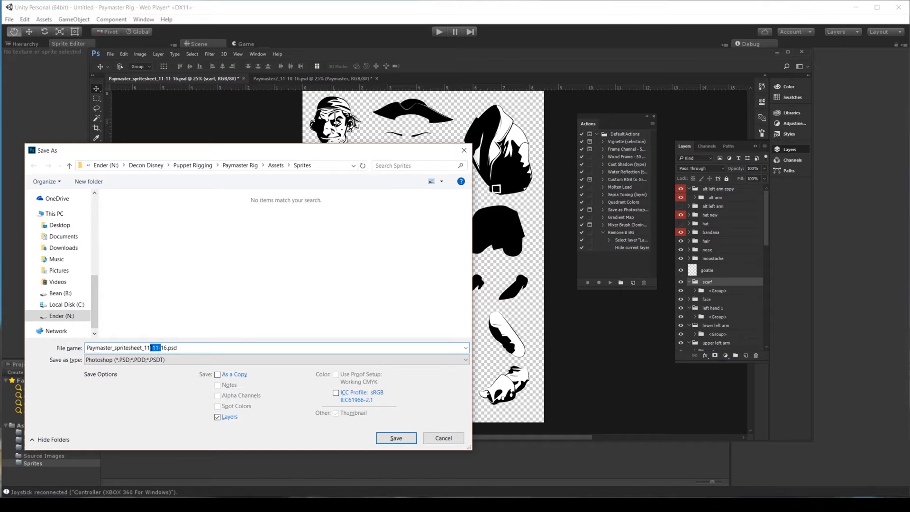
pyautogui.write('Nove')
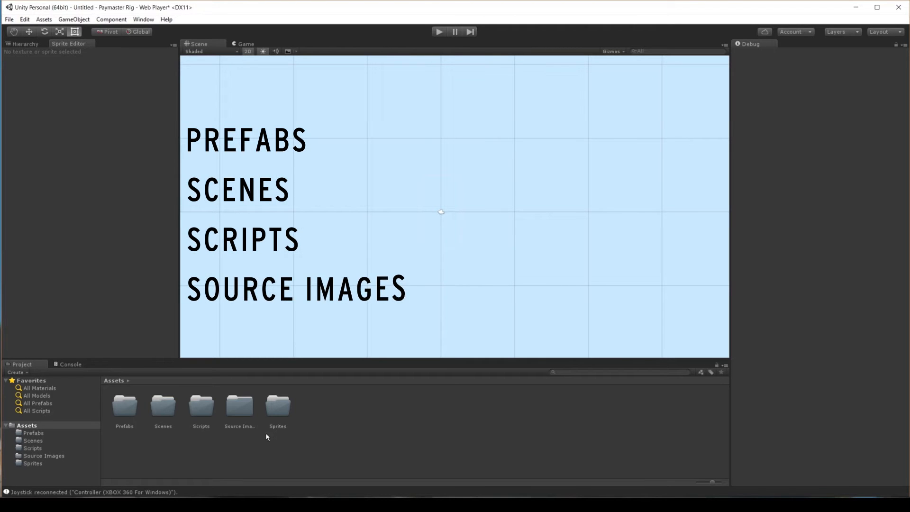
# Step: Switch to Unity and place the TEMP_Paymaster2_PREVIEW image from the Source Images folder in the scene as a layout reference
pyautogui.doubleClick(240, 408)
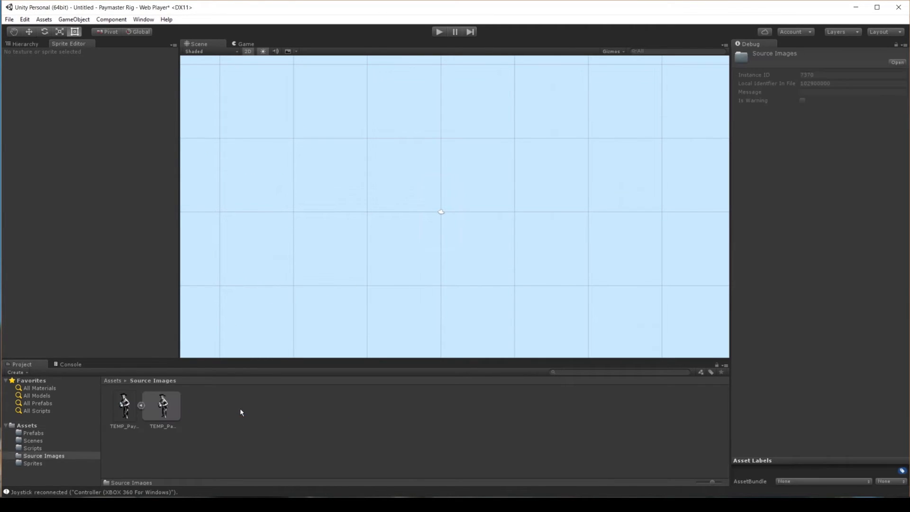
pyautogui.click(141, 405)
pyautogui.click(124, 406)
pyautogui.moveTo(124, 406); pyautogui.dragTo(303, 221)
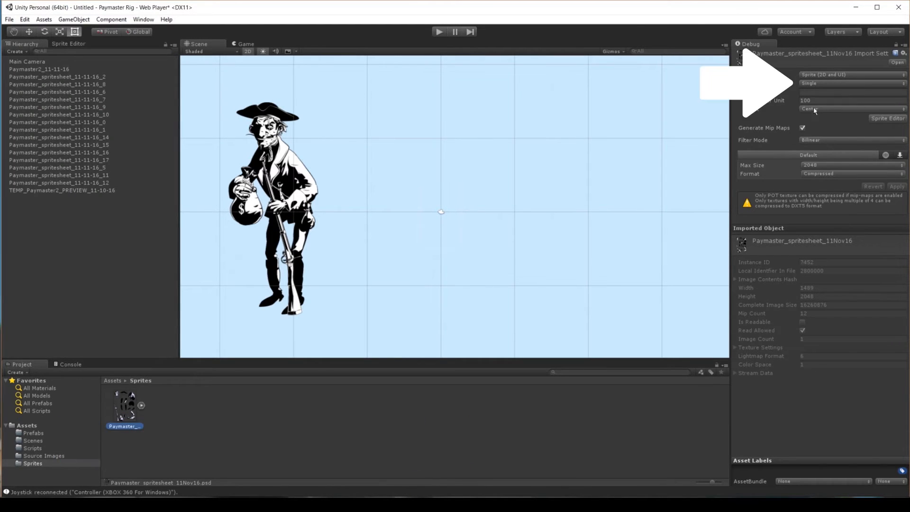
# Step: Set the imported Paymaster_spritesheet_11Nov16 texture's Sprite Mode to Multiple and open it in the Sprite Editor with the import change applied
pyautogui.click(850, 83)
pyautogui.click(815, 98)
pyautogui.click(884, 110)
pyautogui.click(482, 273)
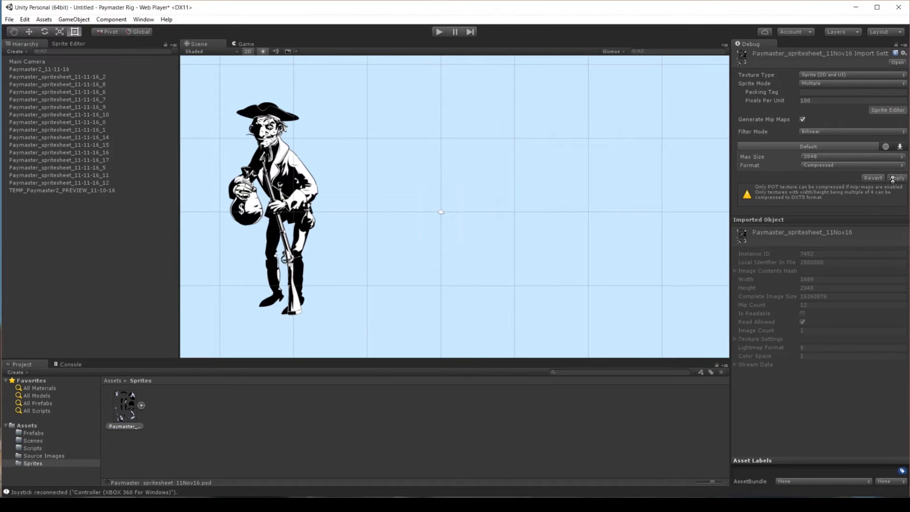
# Step: Slice the sprite sheet with type Automatic, pivot Center and method Delete Existing, and apply the slicing
pyautogui.moveTo(180, 181); pyautogui.dragTo(195, 174)
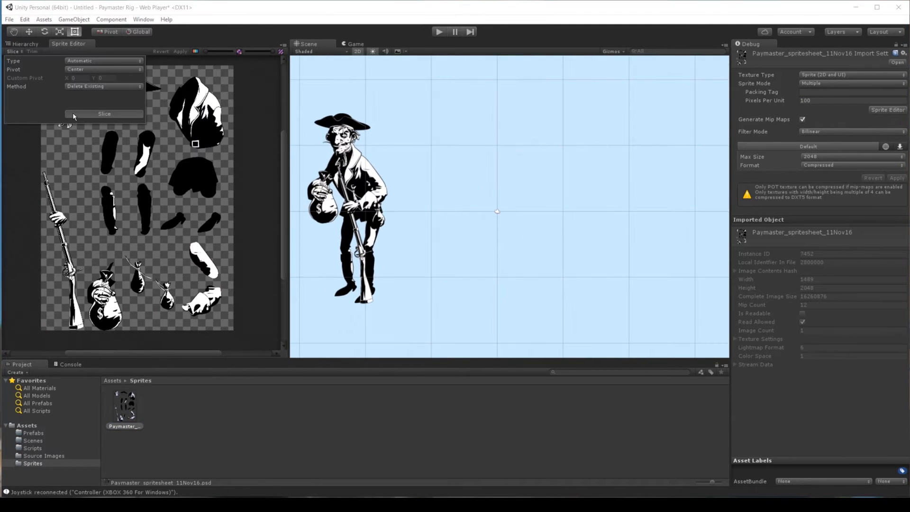
pyautogui.click(74, 114)
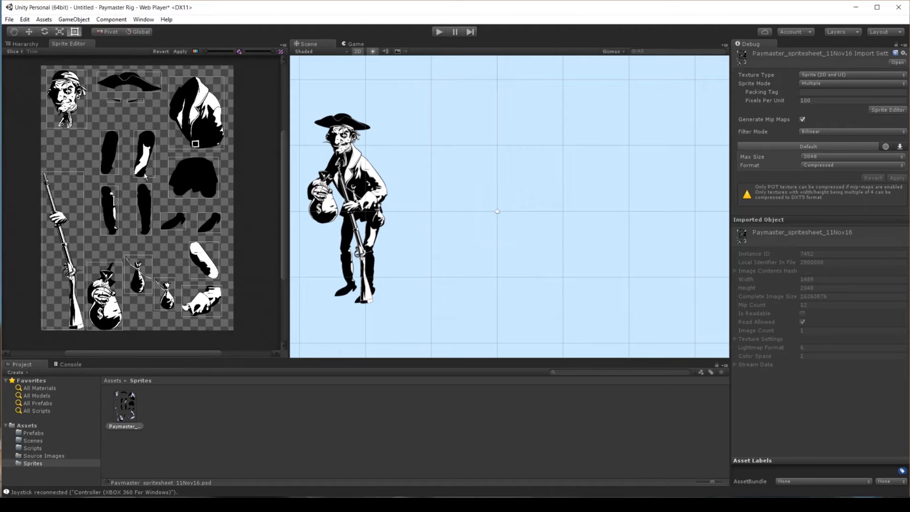
pyautogui.click(179, 51)
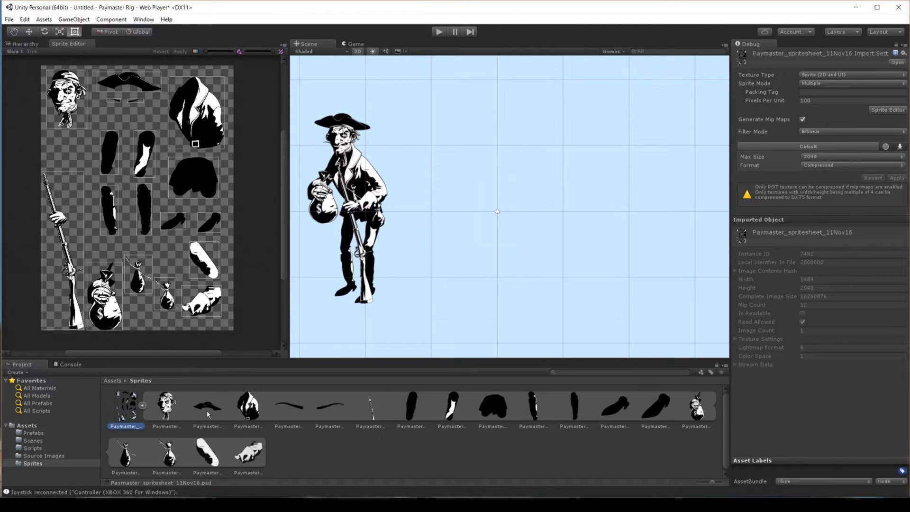
pyautogui.click(29, 43)
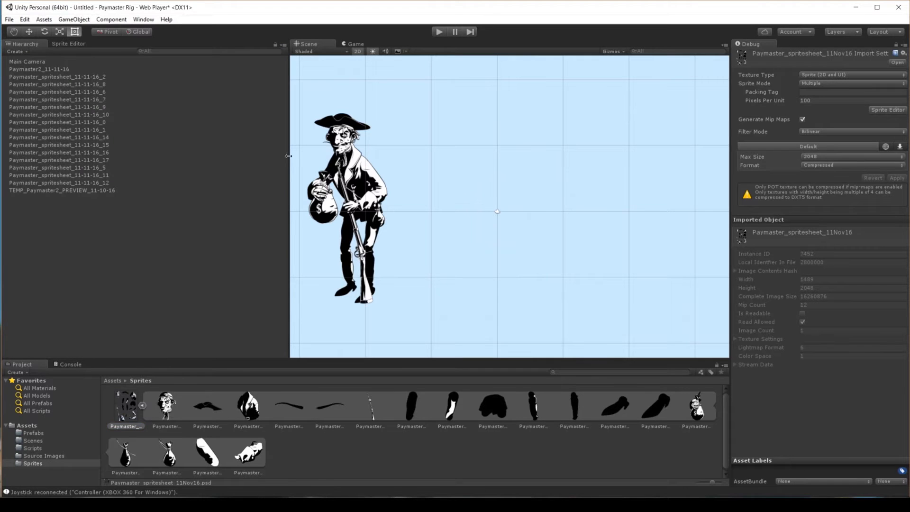
pyautogui.moveTo(286, 155); pyautogui.dragTo(169, 156)
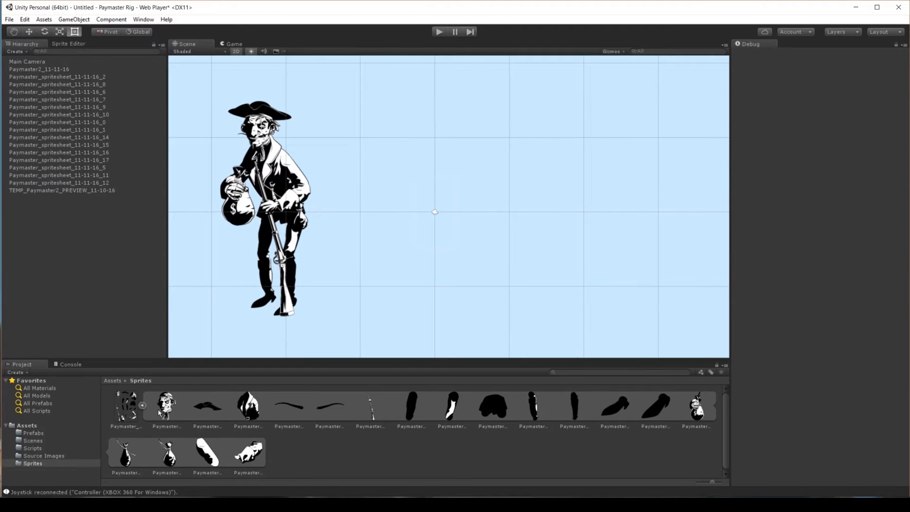
# Step: Reopen the sheet in the Sprite Editor and move the head sprite's pivot to near the chin
pyautogui.click(69, 44)
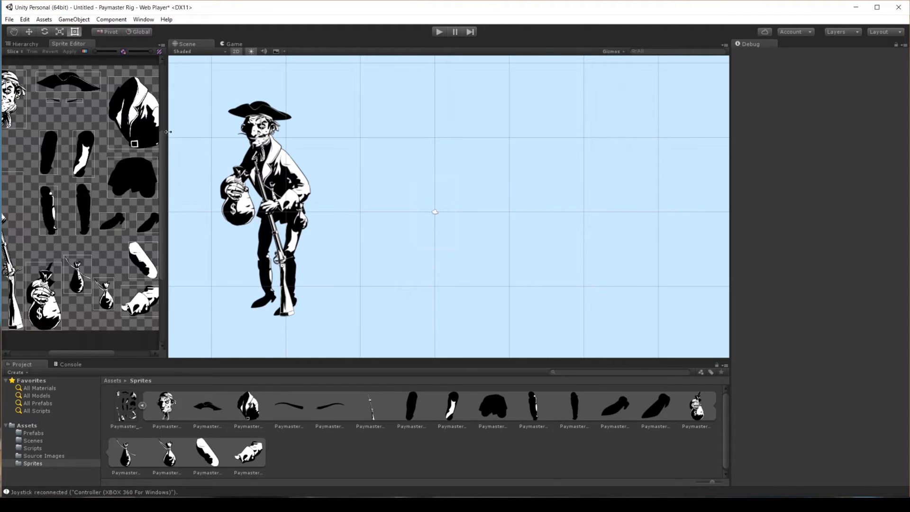
pyautogui.moveTo(167, 132); pyautogui.dragTo(264, 133)
pyautogui.click(55, 107)
pyautogui.moveTo(59, 111); pyautogui.dragTo(56, 108)
# Step: Move the right-hand eyebrow sprite's pivot to the eyebrow's inner end
pyautogui.click(99, 101)
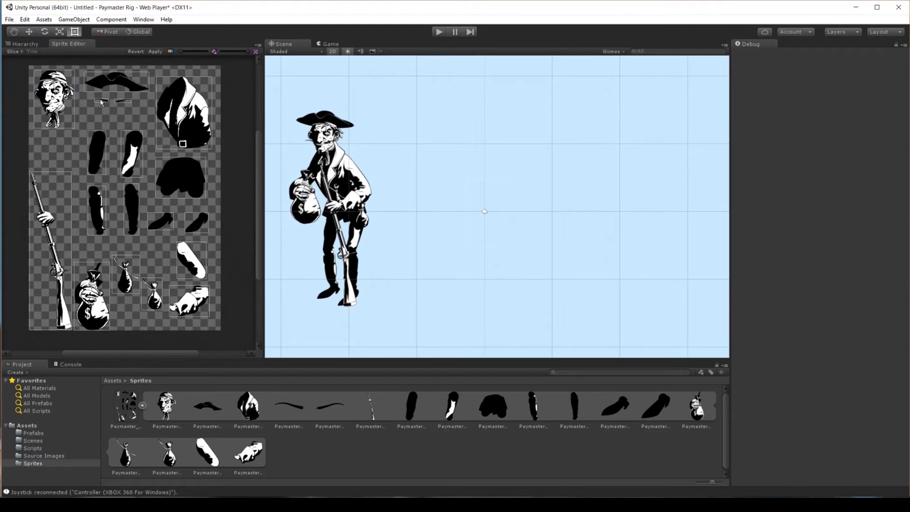
pyautogui.scroll(3, 99, 103)
pyautogui.click(170, 135)
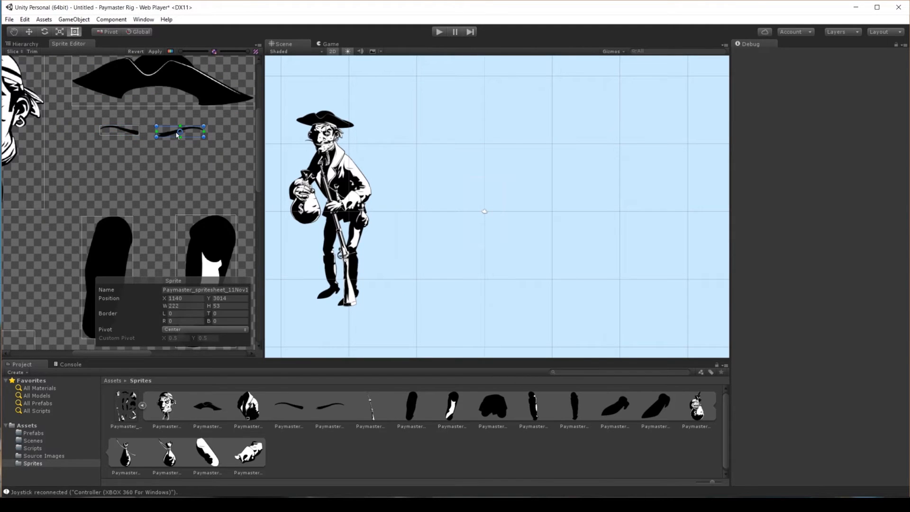
pyautogui.moveTo(177, 133); pyautogui.dragTo(160, 134)
# Step: Move the hat sprite's pivot to its lower centre, at about 0.49, 0.28
pyautogui.moveTo(166, 134); pyautogui.dragTo(130, 221, button='middle')
pyautogui.click(137, 153)
pyautogui.moveTo(128, 165); pyautogui.dragTo(126, 178)
pyautogui.moveTo(126, 178); pyautogui.dragTo(44, 93, button='middle')
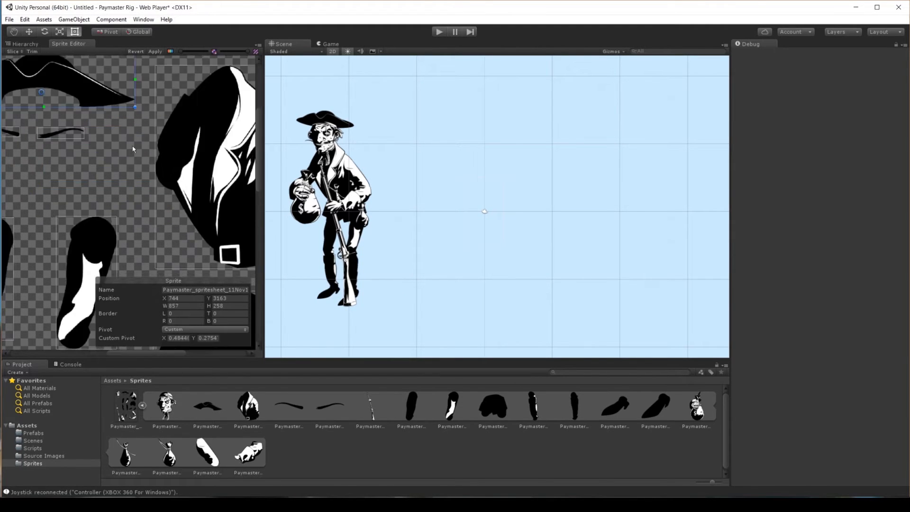
# Step: Set custom pivots near the upper ends of the upper-leg and lower-leg sprites, with the left-hand lower leg at about 0.30, 0.89
pyautogui.scroll(-4, 128, 189)
pyautogui.moveTo(180, 233); pyautogui.dragTo(122, 115, button='middle')
pyautogui.click(134, 116)
pyautogui.scroll(-1, 134, 118)
pyautogui.click(100, 142)
pyautogui.click(51, 133)
pyautogui.click(102, 237)
pyautogui.click(50, 213)
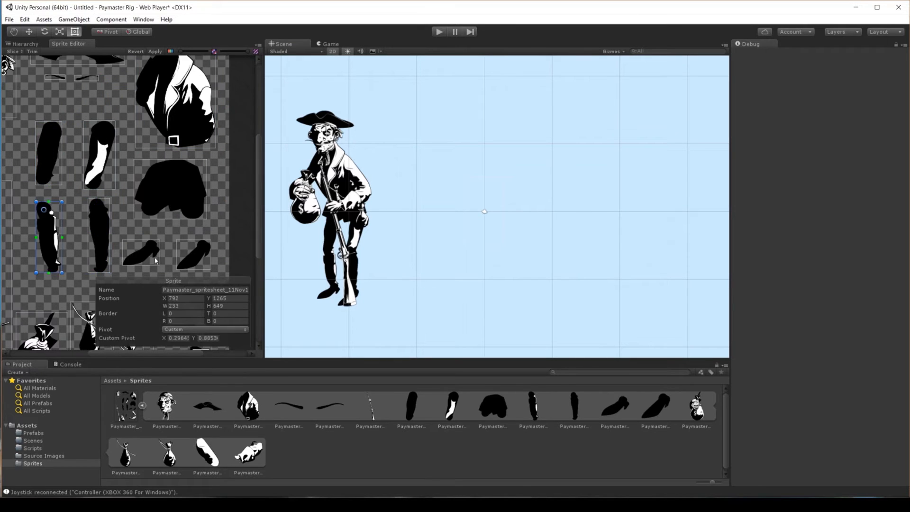
# Step: Set custom pivots at the rope ends of the two small purses and at the hand on the rifle, and apply the pivot changes
pyautogui.moveTo(80, 265); pyautogui.dragTo(120, 115, button='middle')
pyautogui.click(128, 180)
pyautogui.click(169, 201)
pyautogui.click(235, 218)
pyautogui.click(131, 179)
pyautogui.moveTo(130, 179); pyautogui.dragTo(114, 156)
pyautogui.click(172, 196)
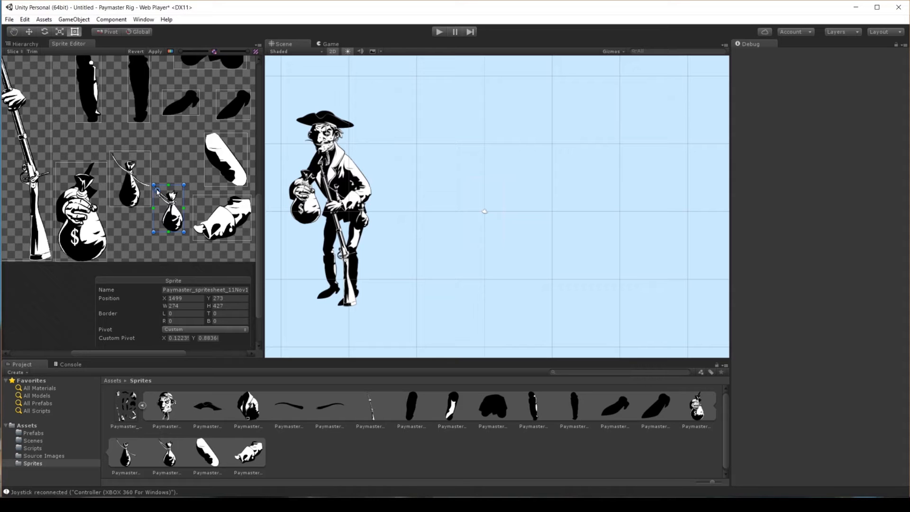
pyautogui.click(153, 52)
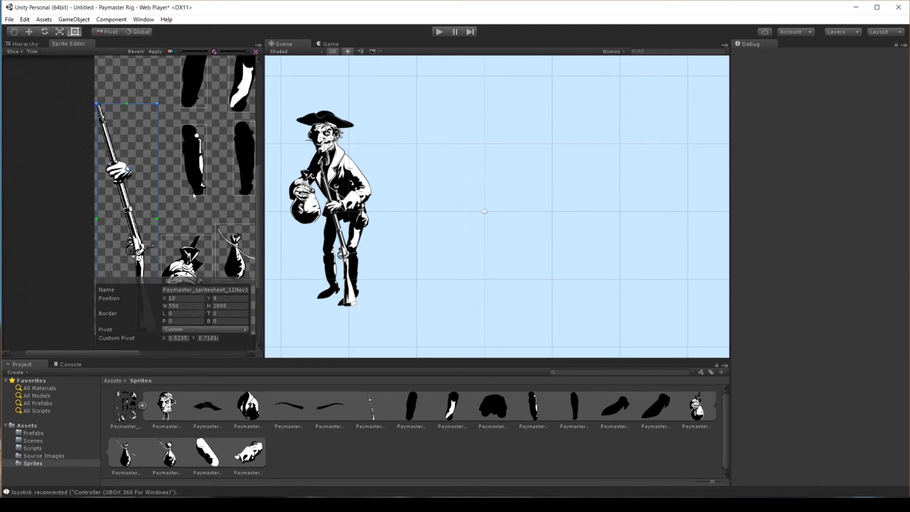
# Step: Place the head sprite in the scene beside the reference figure at about X 6, Y 7.47, and adjust its rotation
pyautogui.moveTo(166, 405); pyautogui.dragTo(527, 156)
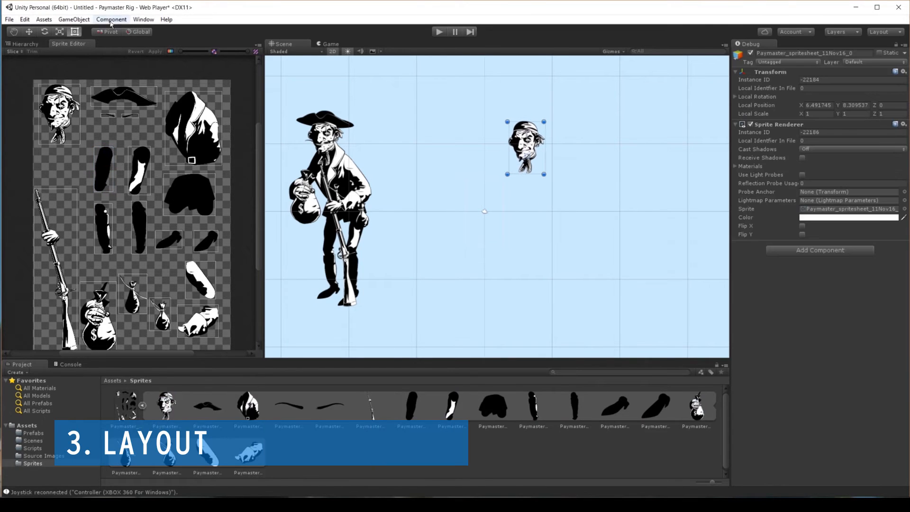
pyautogui.moveTo(529, 159); pyautogui.dragTo(524, 166)
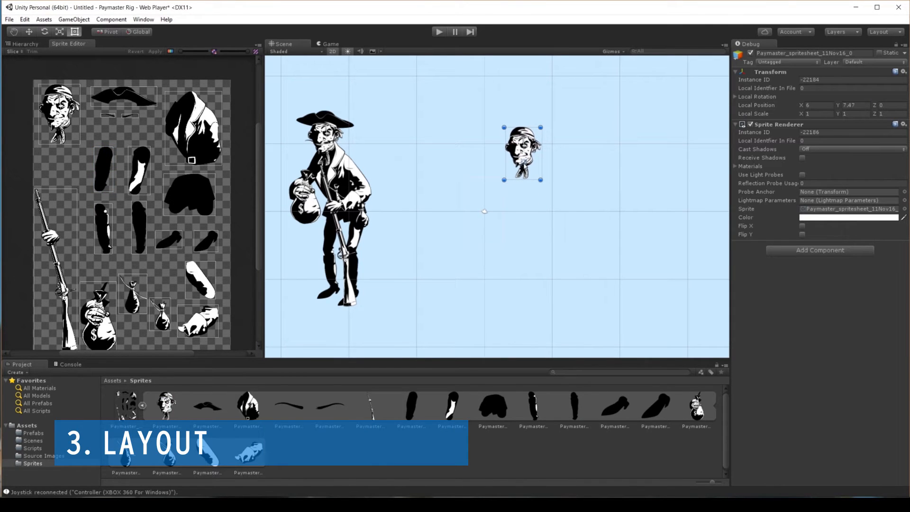
pyautogui.press('e')
pyautogui.moveTo(549, 134); pyautogui.dragTo(567, 138)
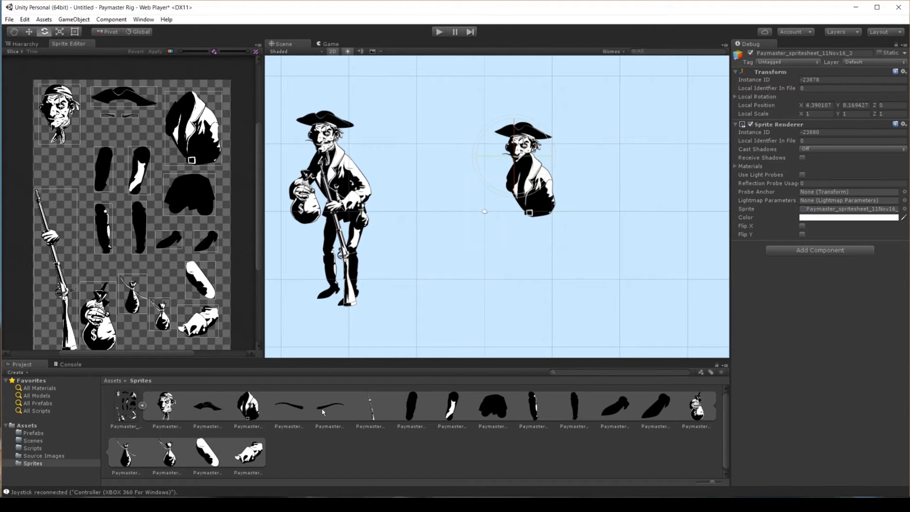
# Step: Assemble the remaining body, limb and rifle sprites into the full character pose, with the pelvis at about X 8.03, Y -0.87
pyautogui.click(371, 415)
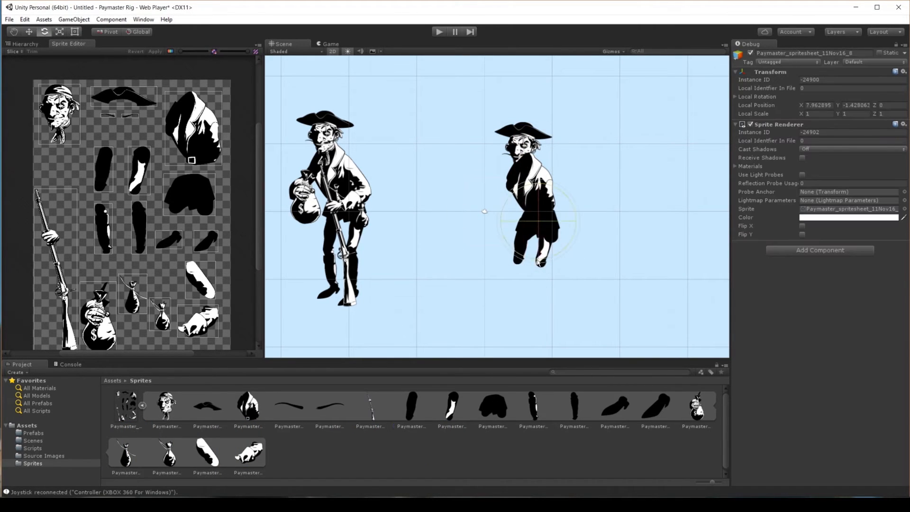
pyautogui.press('w')
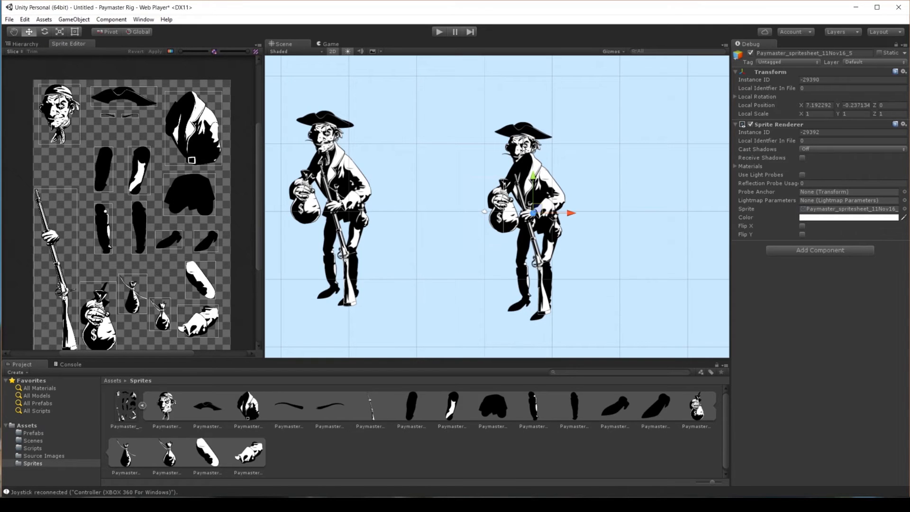
pyautogui.click(552, 219)
pyautogui.click(545, 229)
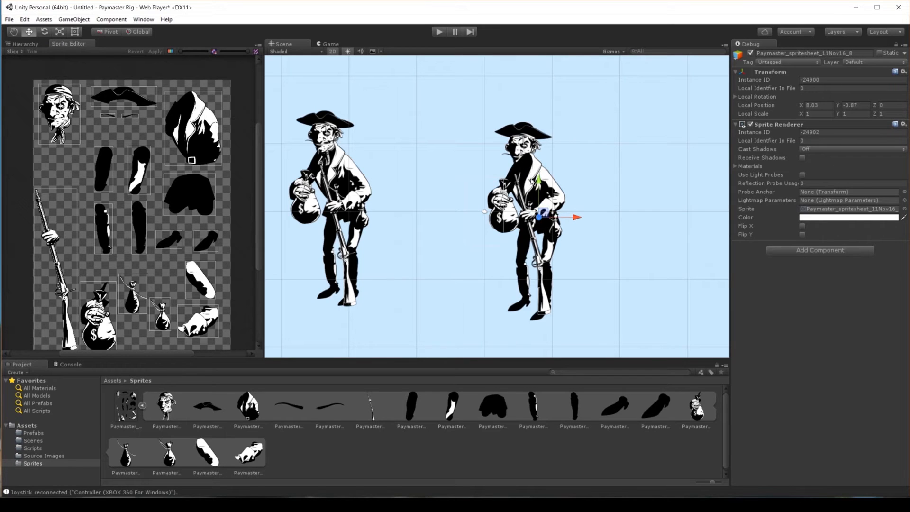
# Step: Bring the torso and hat forward by setting the torso's Z position to -0.1 and the hat's to -0.3
pyautogui.click(563, 209)
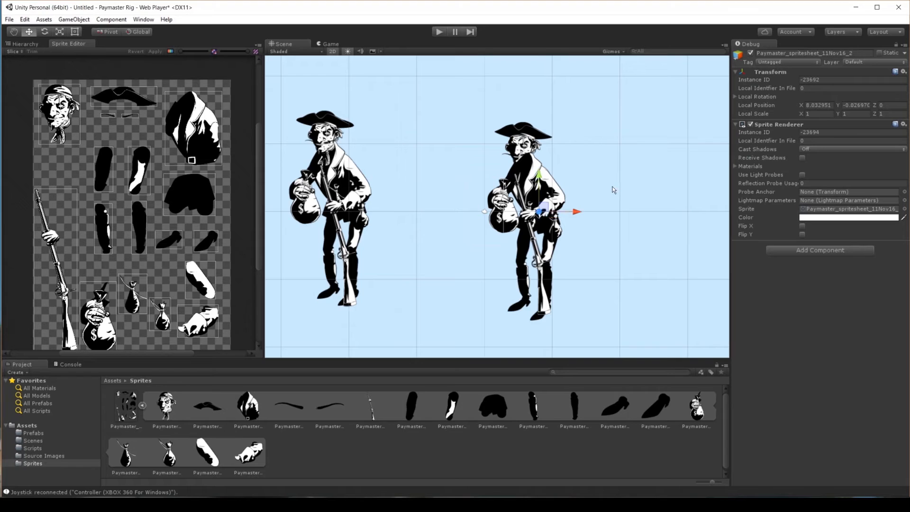
pyautogui.click(892, 105)
pyautogui.write('-1')
pyautogui.write('-0.1')
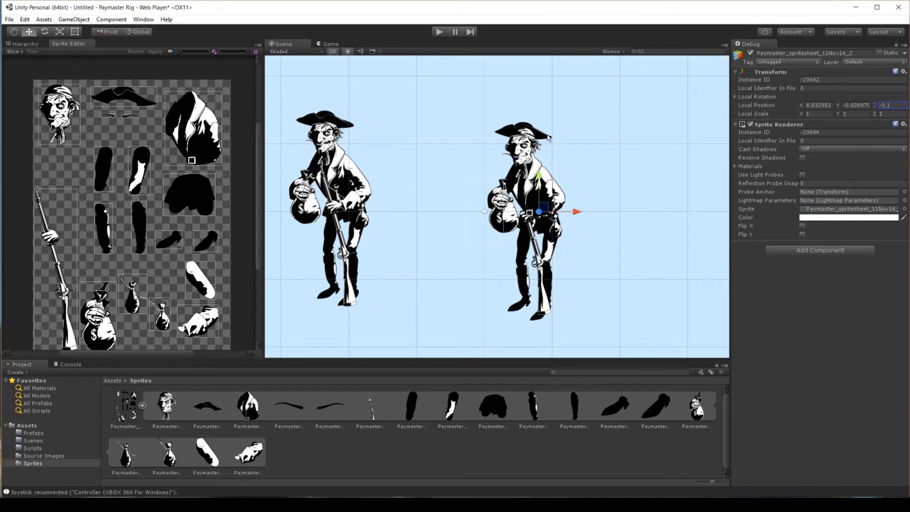
pyautogui.click(545, 138)
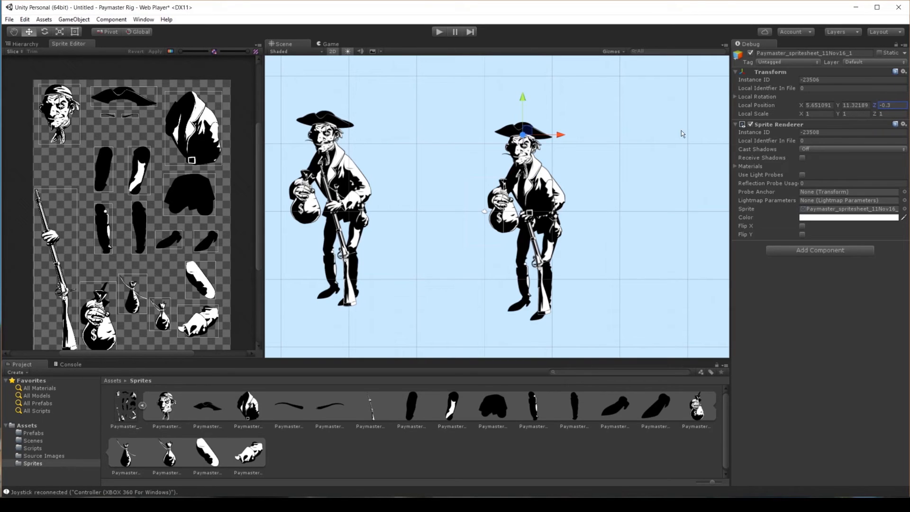
# Step: Layer the right-hand arm over the torso by setting the forearm's Z position to -0.2 and the upper arm's to -0.1
pyautogui.click(535, 179)
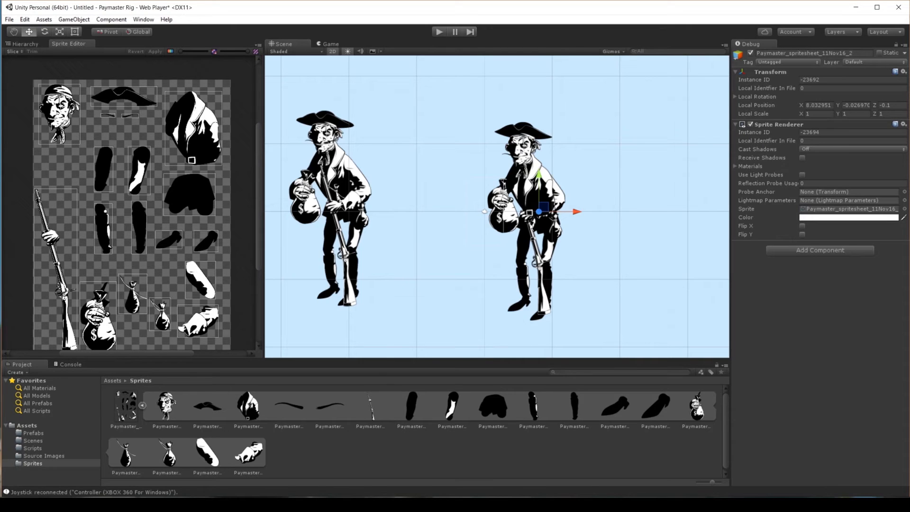
pyautogui.click(536, 250)
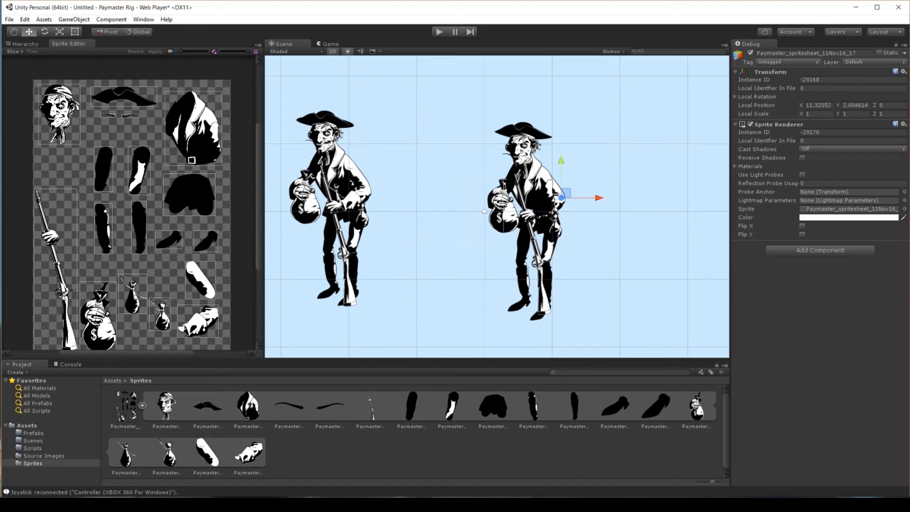
pyautogui.click(891, 105)
pyautogui.write('-2')
pyautogui.click(556, 186)
pyautogui.moveTo(890, 105); pyautogui.dragTo(857, 103)
pyautogui.write('-0.1')
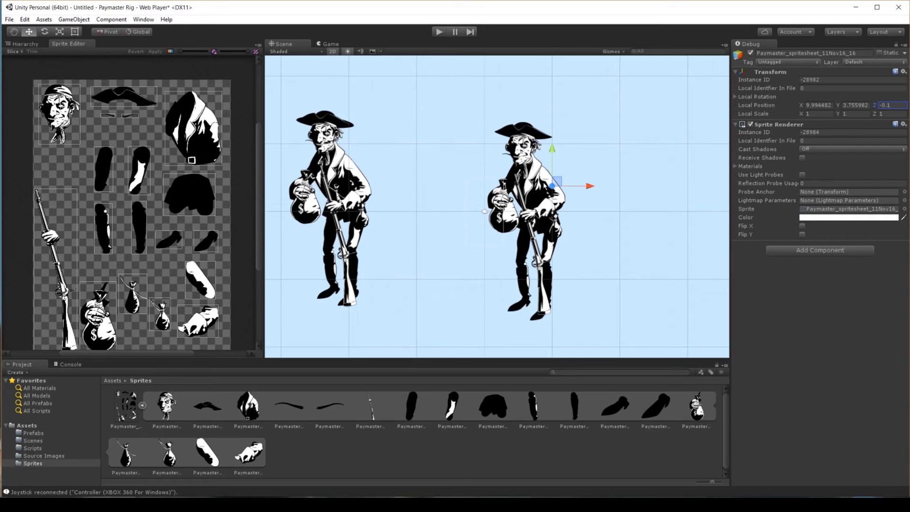
pyautogui.click(550, 210)
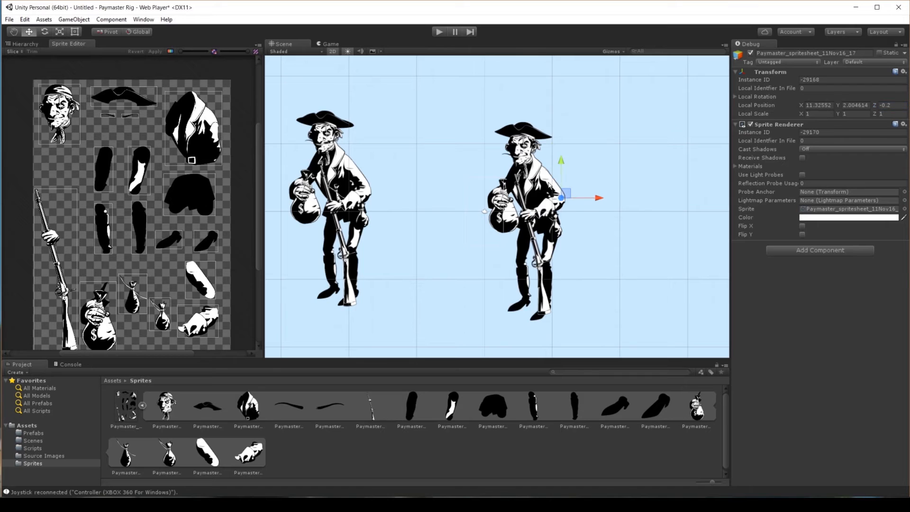
# Step: Rotate the arm holding the money bag around its shoulder pivot so it swings outward from the body
pyautogui.click(501, 208)
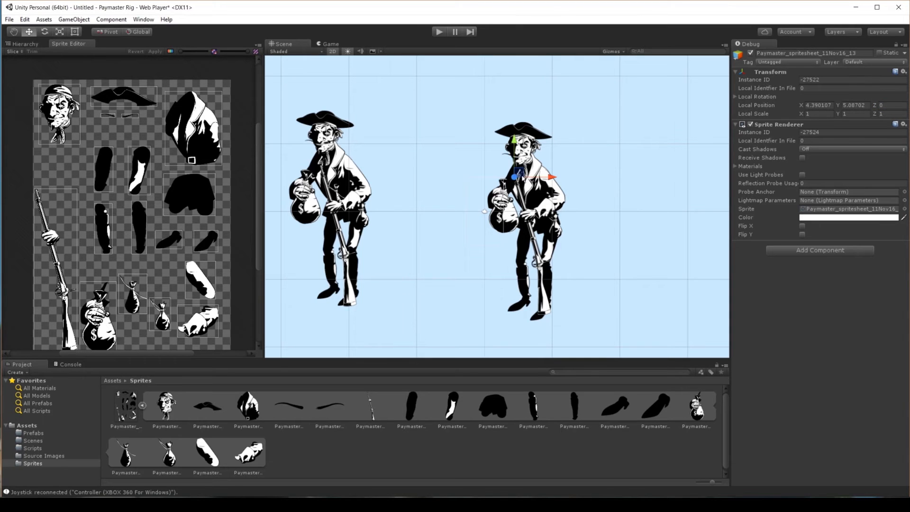
pyautogui.press('r')
pyautogui.press('e')
pyautogui.moveTo(533, 143); pyautogui.dragTo(544, 171)
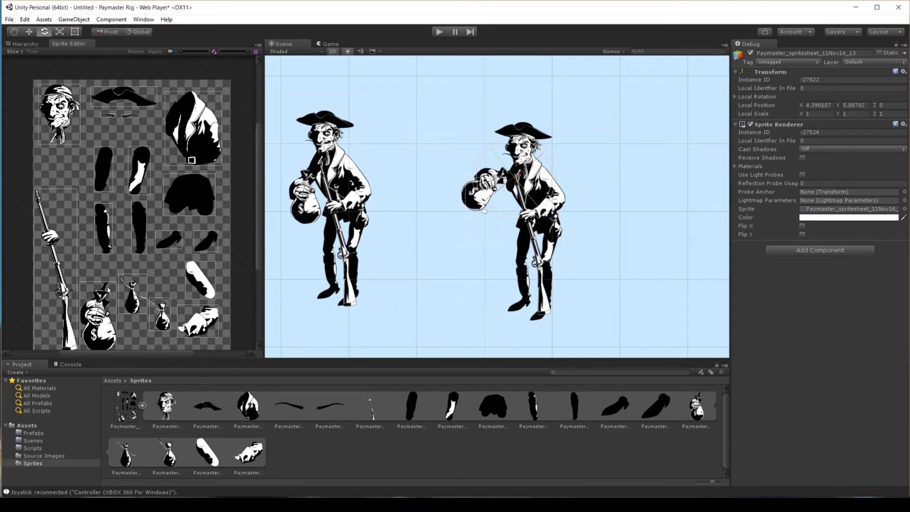
# Step: Open the source sprite sheet in Photoshop from the sliced sprite of the arm holding the money bag
pyautogui.click(103, 297)
pyautogui.click(289, 442)
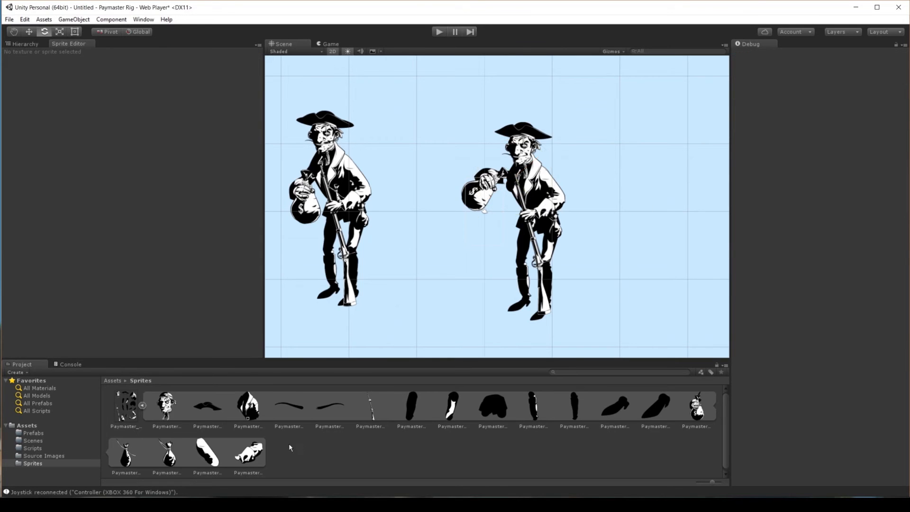
pyautogui.doubleClick(696, 409)
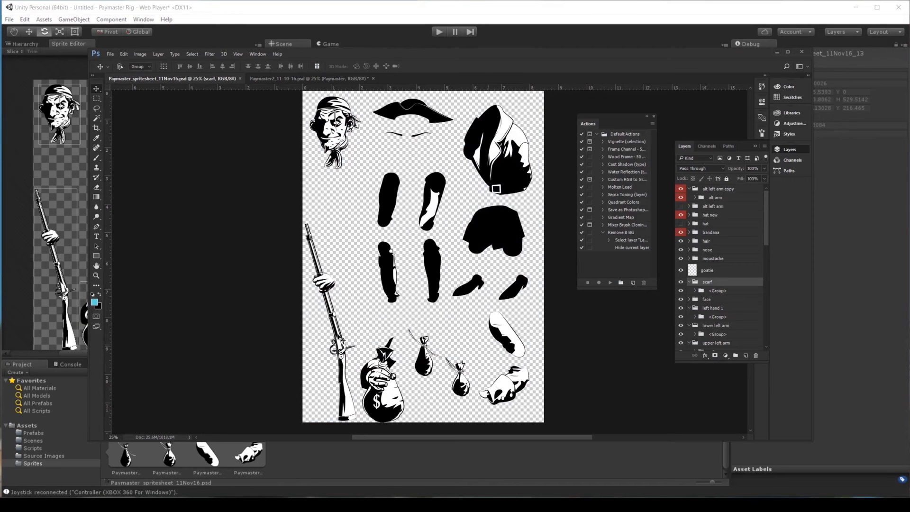
# Step: Extend the money-bag arm with a rounded black upper-arm shape outlined with the Pen tool, and save the sprite sheet
pyautogui.click(97, 226)
pyautogui.scroll(1, 472, 359)
pyautogui.scroll(-1, 471, 359)
pyautogui.keyDown('alt'); pyautogui.scroll(2, 383, 366); pyautogui.keyUp('alt')
pyautogui.moveTo(367, 188); pyautogui.dragTo(332, 201)
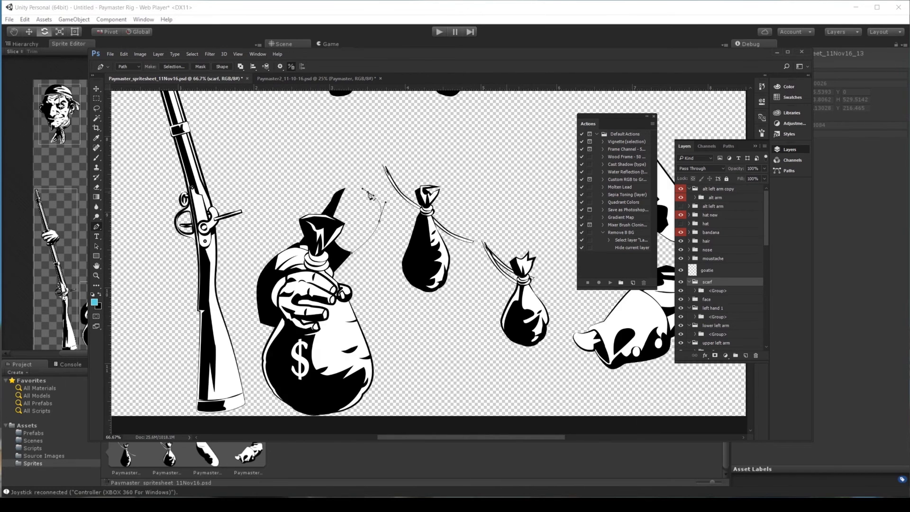
pyautogui.moveTo(328, 242); pyautogui.dragTo(334, 249)
pyautogui.click(352, 253)
pyautogui.press('x')
pyautogui.click(221, 67)
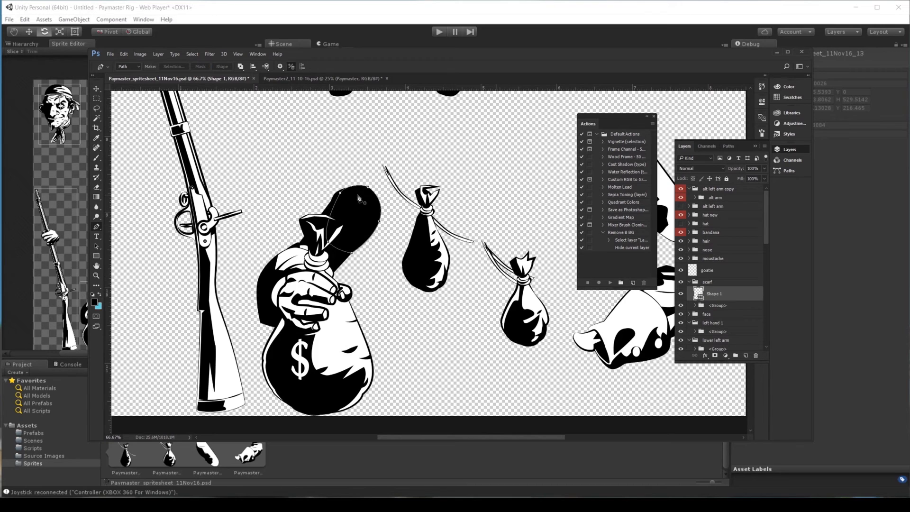
pyautogui.hotkey('ctrl', 's')
# Step: Back in Unity, rotate the money-bag arm about its shoulder and layer it over the torso with a Z position of -0.2
pyautogui.hotkey('alt', 'Tab')
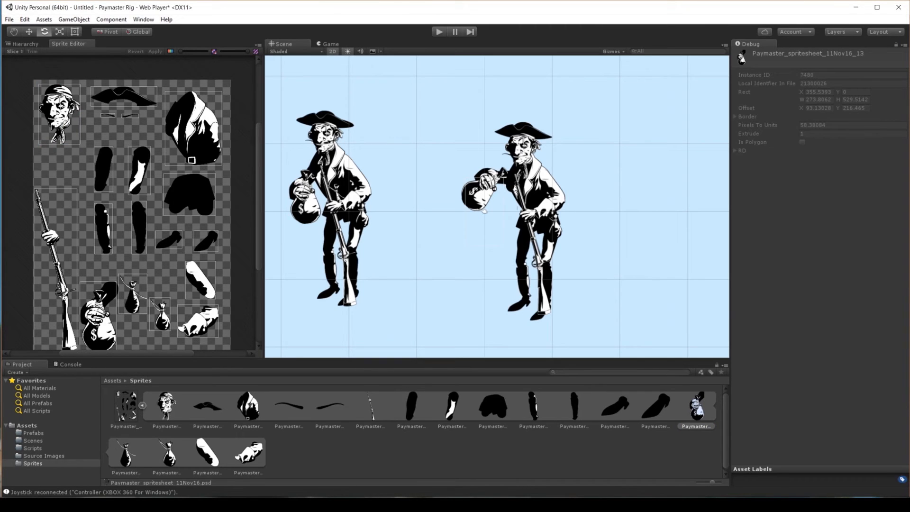
pyautogui.click(492, 184)
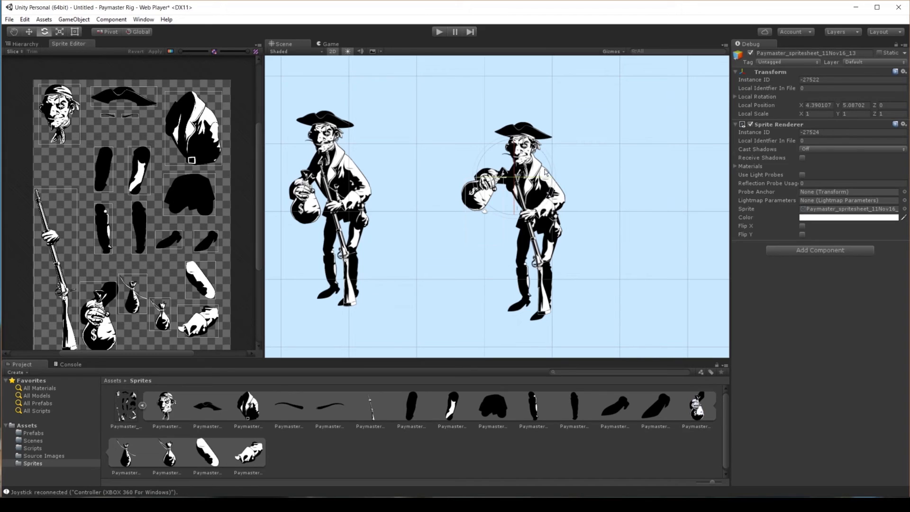
pyautogui.moveTo(550, 166); pyautogui.dragTo(475, 96)
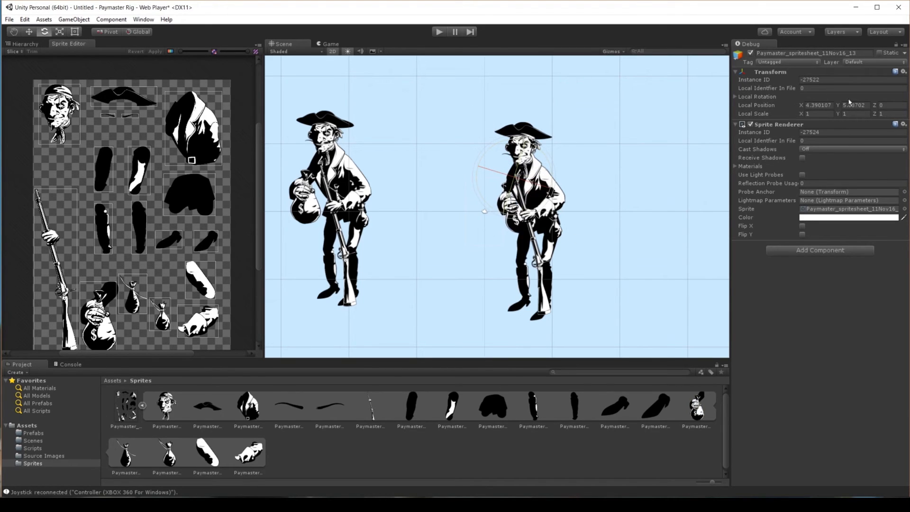
pyautogui.click(889, 104)
pyautogui.write('-.2')
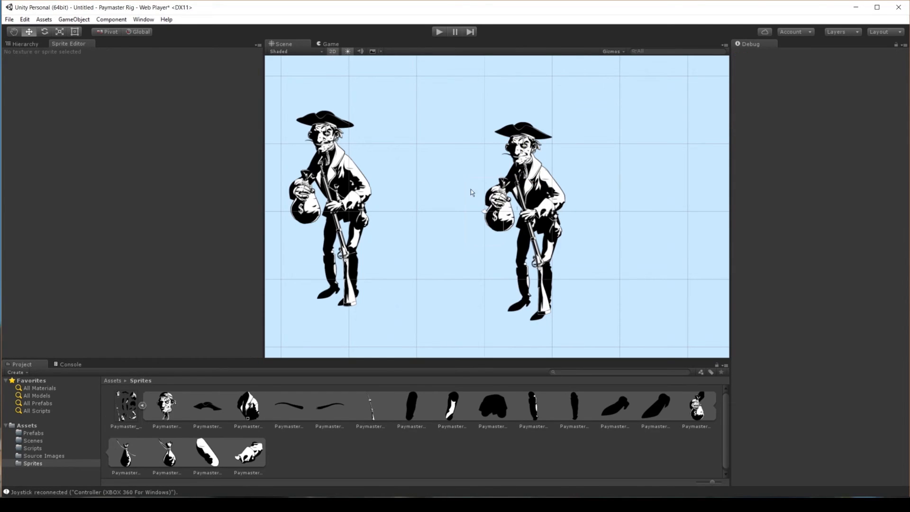
# Step: Hide the TEMP_Paymaster2_PREVIEW_11-10-16 reference character by disabling its Sprite Renderer
pyautogui.click(336, 160)
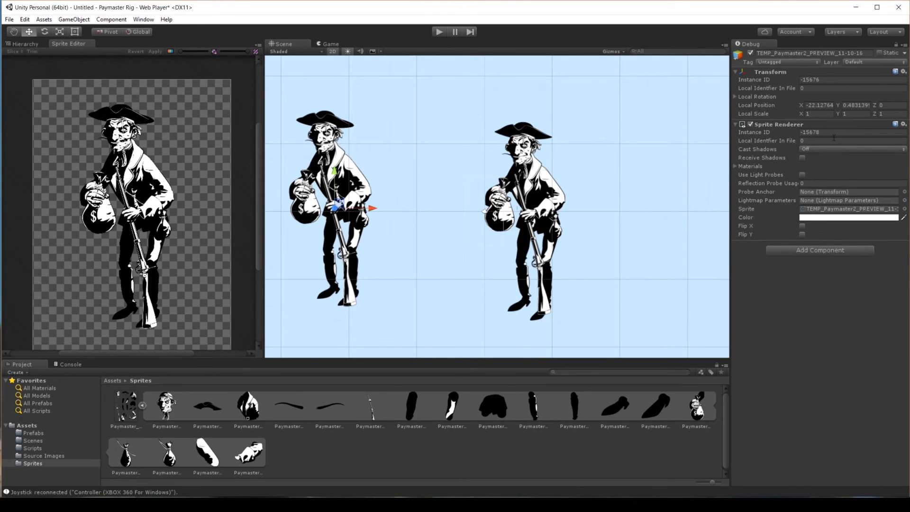
pyautogui.click(750, 124)
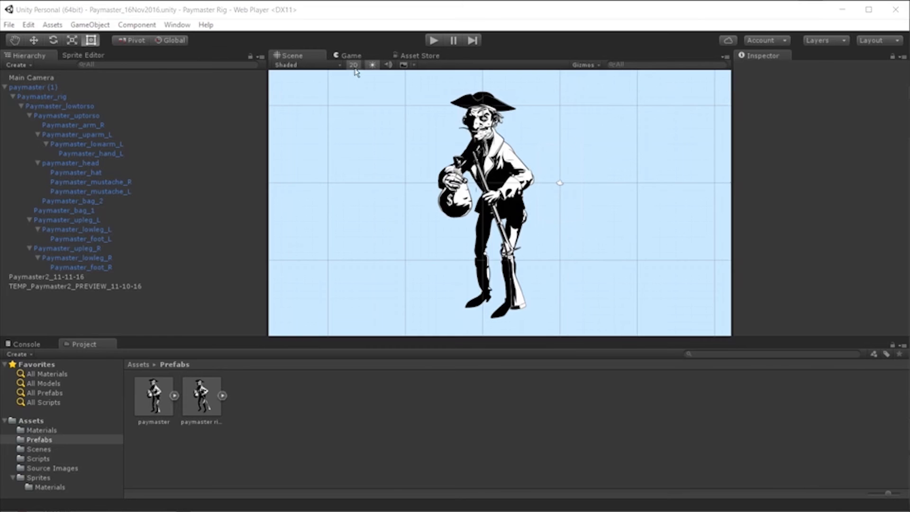
# Step: Switch the scene from 2D to 3D perspective and orbit around the rig to examine how its sprites overlap
pyautogui.click(355, 67)
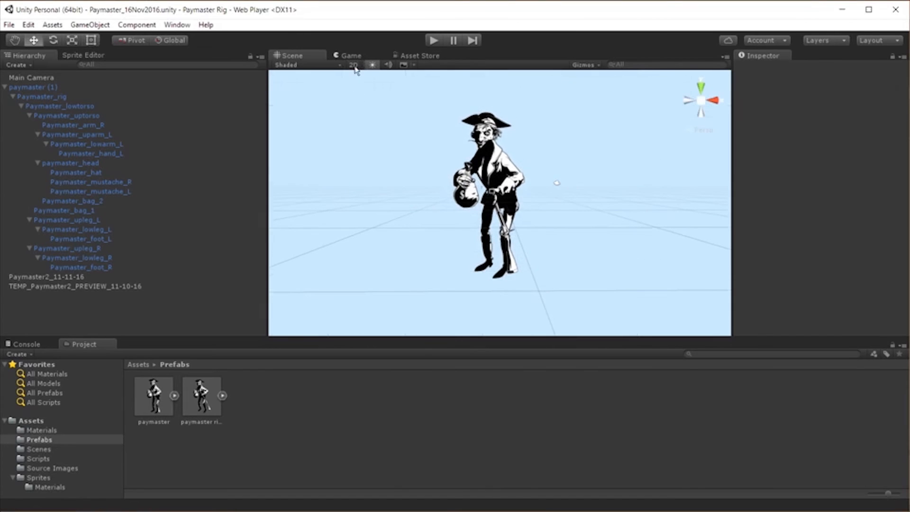
pyautogui.click(355, 66)
pyautogui.click(354, 67)
pyautogui.moveTo(416, 203)
pyautogui.keyDown('alt'); pyautogui.mouseDown()
pyautogui.moveTo(585, 242)
pyautogui.moveTo(677, 226)
pyautogui.moveTo(445, 207)
pyautogui.moveTo(398, 256)
pyautogui.moveTo(424, 192)
pyautogui.moveTo(536, 237)
pyautogui.moveTo(401, 187)
pyautogui.moveTo(376, 191)
pyautogui.moveTo(412, 189)
pyautogui.moveTo(378, 168)
pyautogui.moveTo(332, 192)
pyautogui.moveTo(325, 221)
pyautogui.moveTo(347, 248)
pyautogui.moveTo(428, 286)
pyautogui.moveTo(548, 286)
pyautogui.moveTo(627, 260)
pyautogui.moveTo(420, 201)
pyautogui.mouseUp(); pyautogui.keyUp('alt')
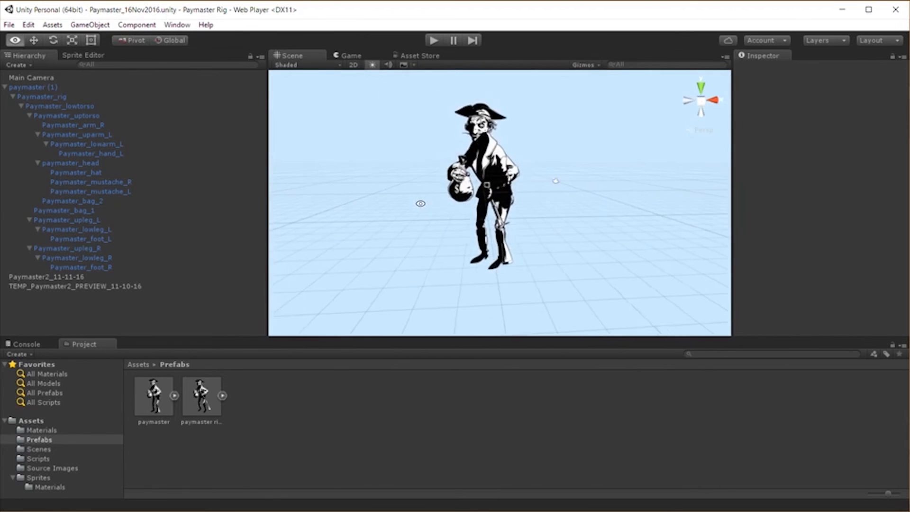
# Step: Adjust the Order in Layer of paymaster_head so the head draws in front of the upper torso
pyautogui.click(46, 116)
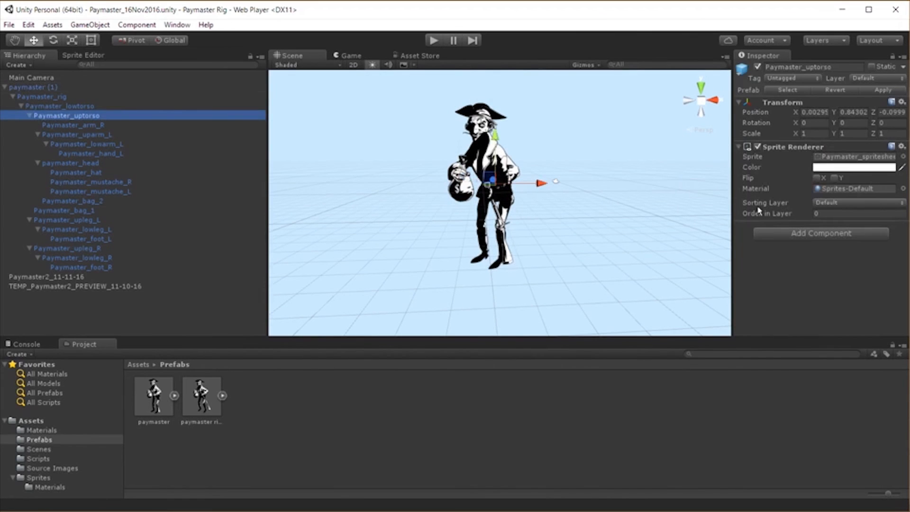
pyautogui.click(34, 87)
pyautogui.click(90, 163)
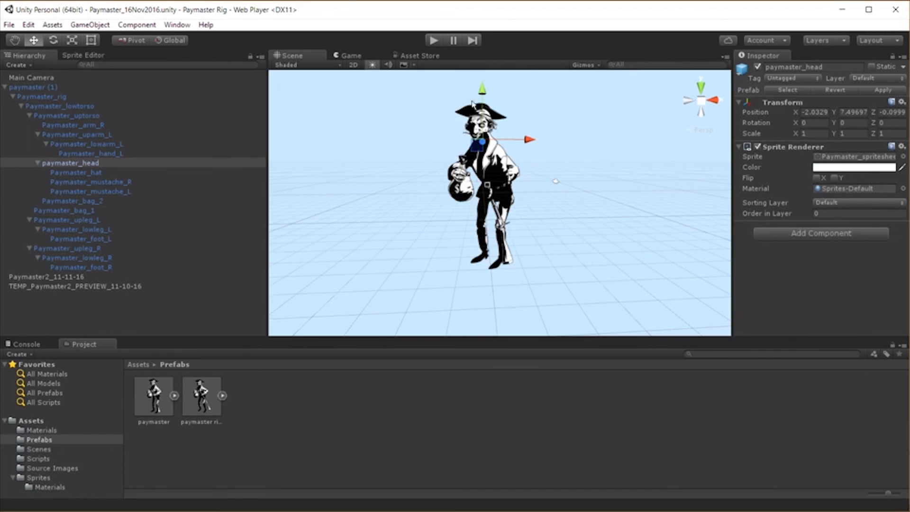
pyautogui.click(796, 214)
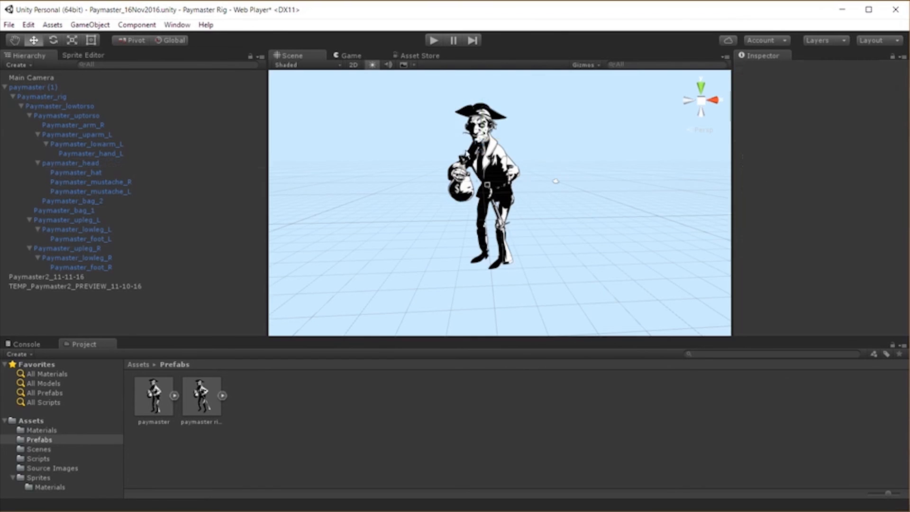
# Step: Adjust the Order in Layer of Paymaster_hat so the hat draws over the head, and check the layering from several angles
pyautogui.keyDown('alt'); pyautogui.moveTo(465, 150); pyautogui.dragTo(503, 160); pyautogui.keyUp('alt')
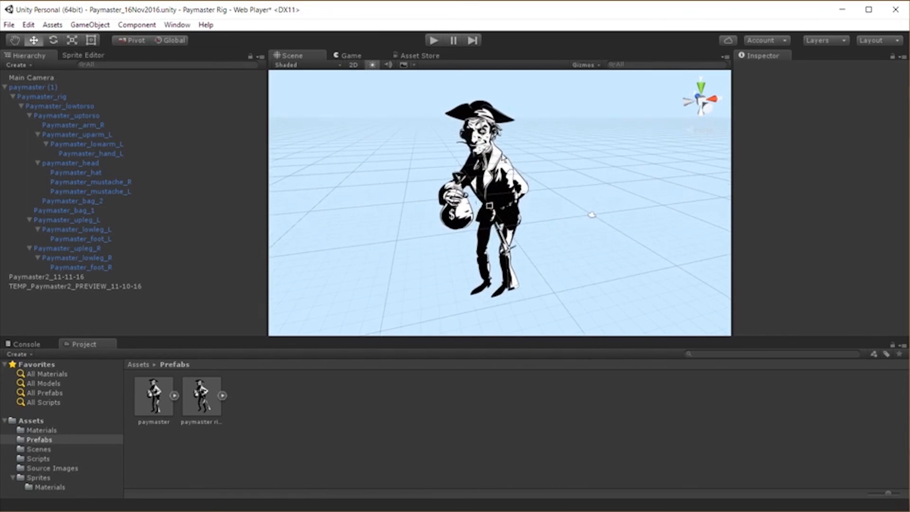
pyautogui.click(94, 174)
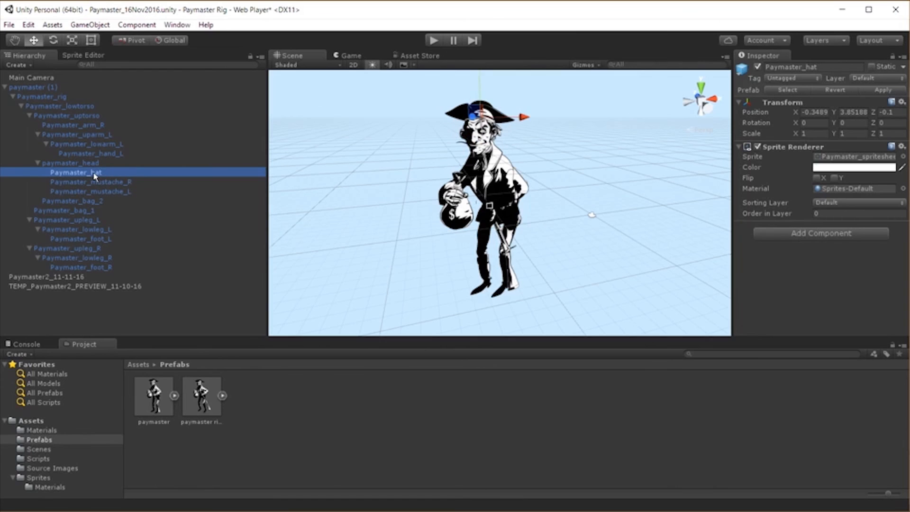
pyautogui.click(824, 214)
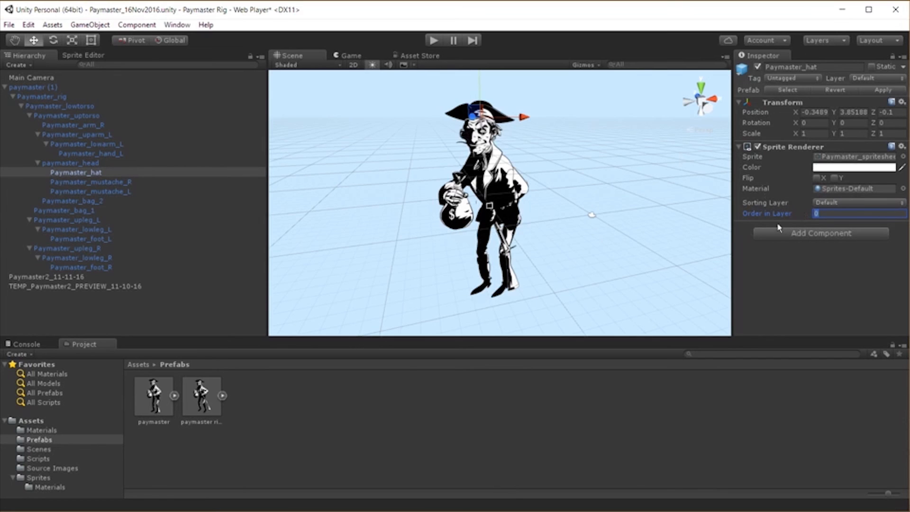
pyautogui.click(577, 167)
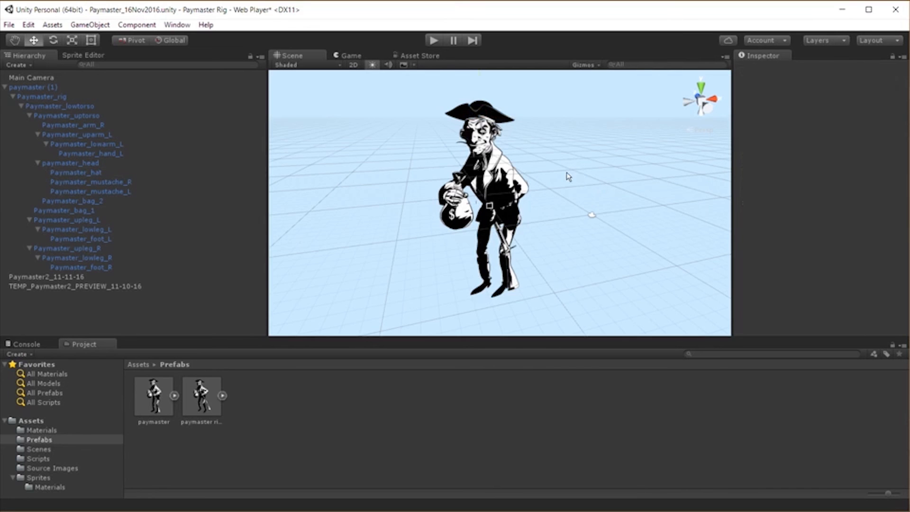
pyautogui.keyDown('alt'); pyautogui.moveTo(554, 181); pyautogui.dragTo(489, 329); pyautogui.keyUp('alt')
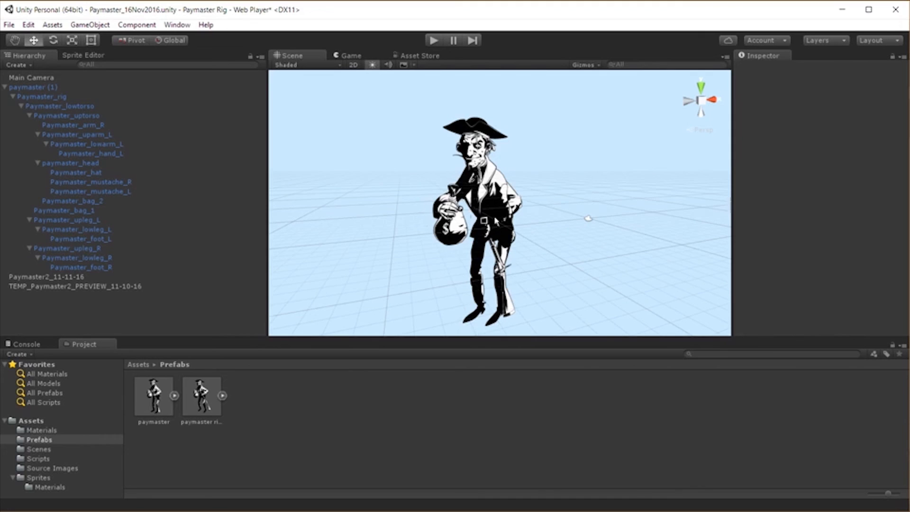
pyautogui.keyDown('alt'); pyautogui.moveTo(495, 221); pyautogui.dragTo(416, 244); pyautogui.keyUp('alt')
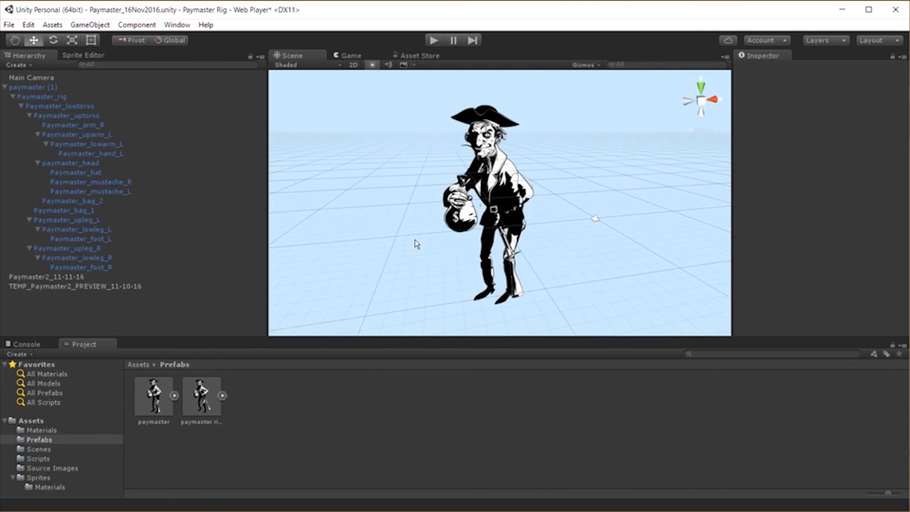